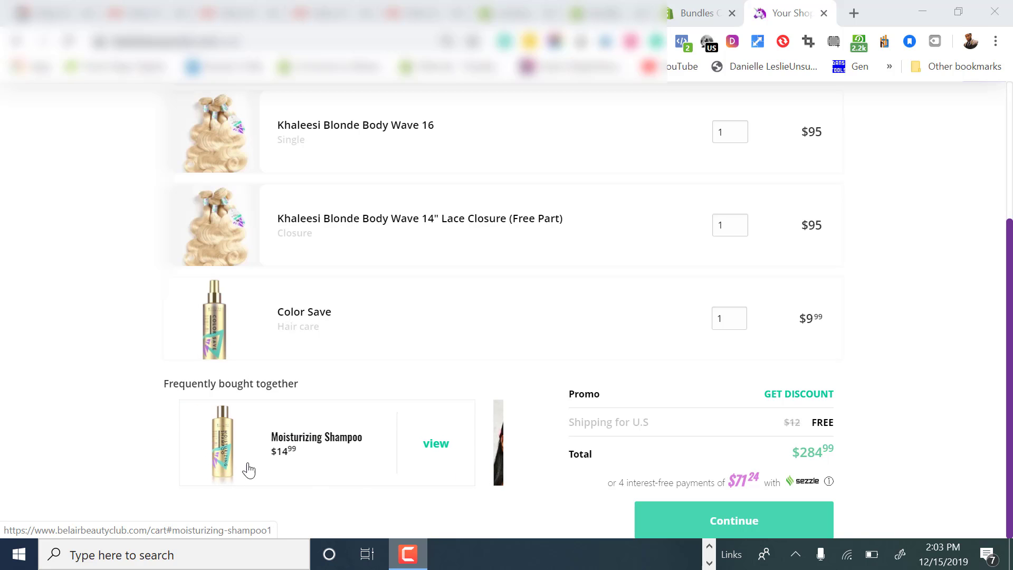
Add the "Bad Hair Day" Dad Hat from the frequently bought together offers to the shopping bag.
{"action": "left_click", "coordinate": [417, 445]}
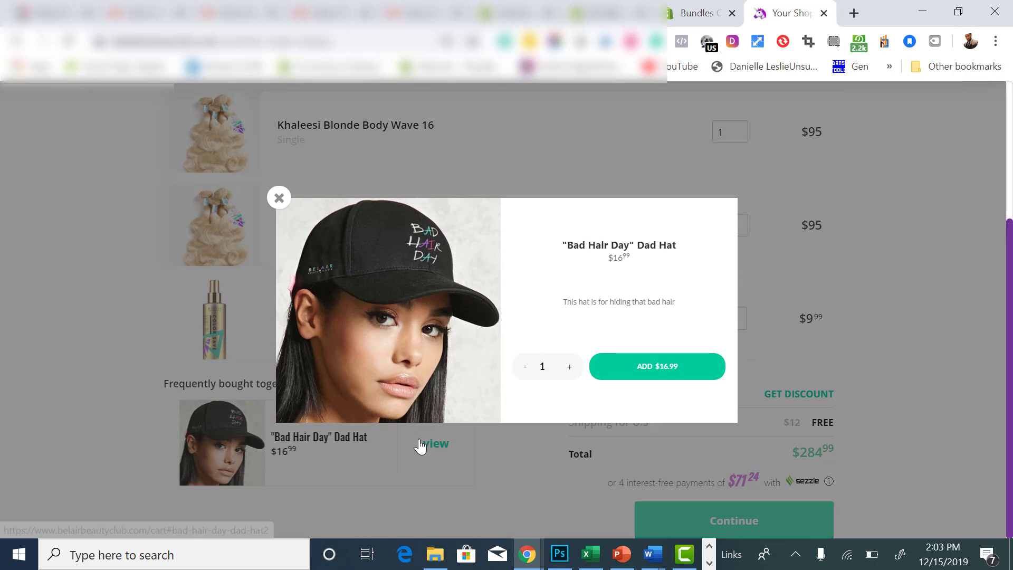
{"action": "left_click", "coordinate": [642, 371]}
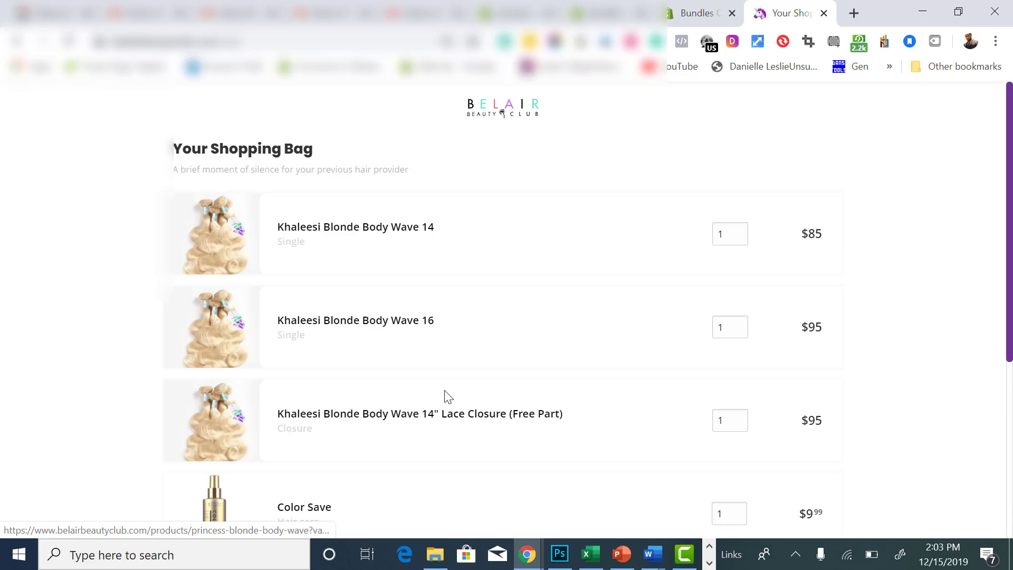
{"action": "scroll", "coordinate": [447, 396], "scroll_direction": "down", "scroll_amount": 5}
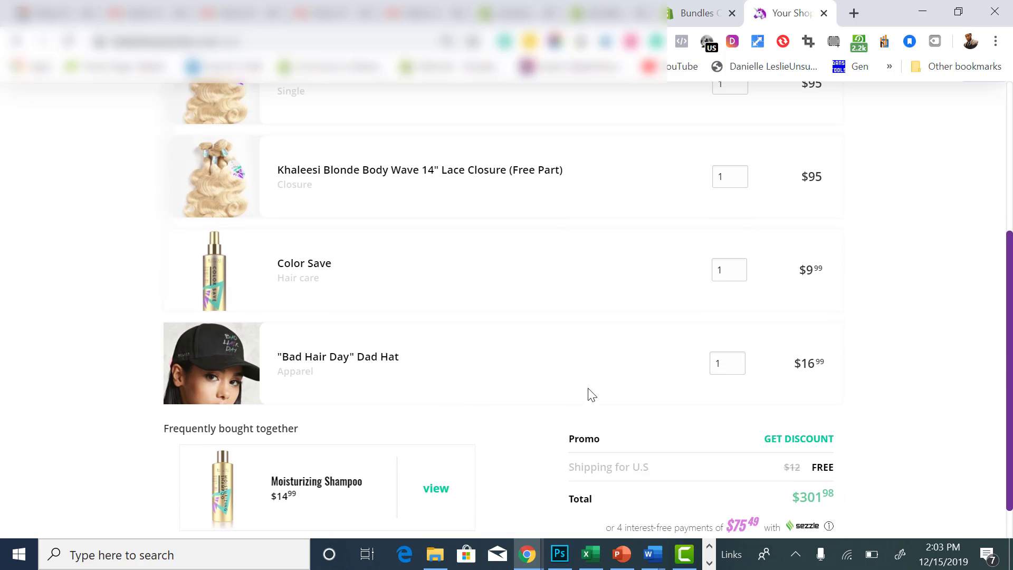
Switch to the Bundles Only Shopify admin, open the live theme for customizing and show its Cart page.
{"action": "left_click", "coordinate": [673, 12]}
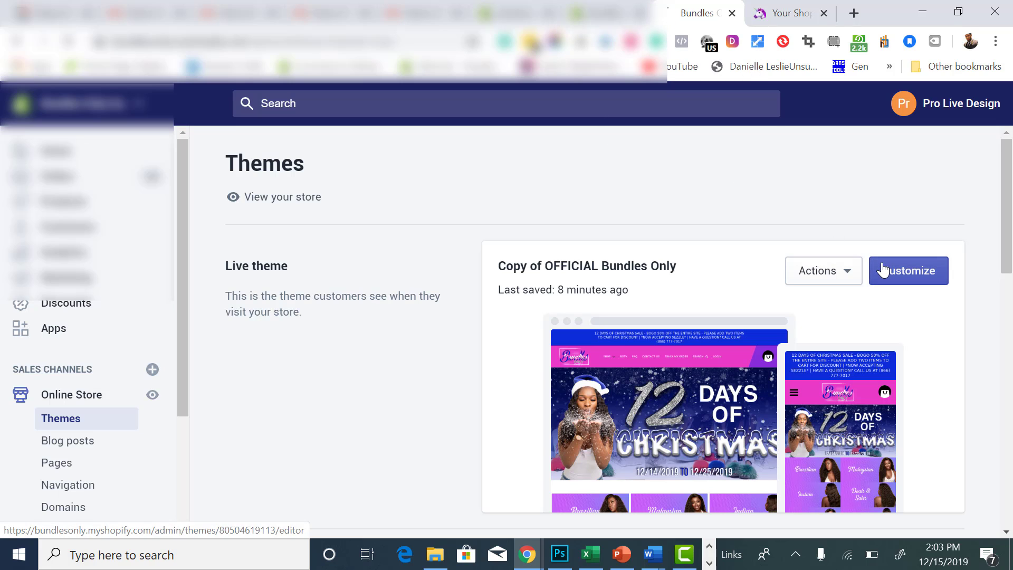
{"action": "left_click", "coordinate": [884, 270]}
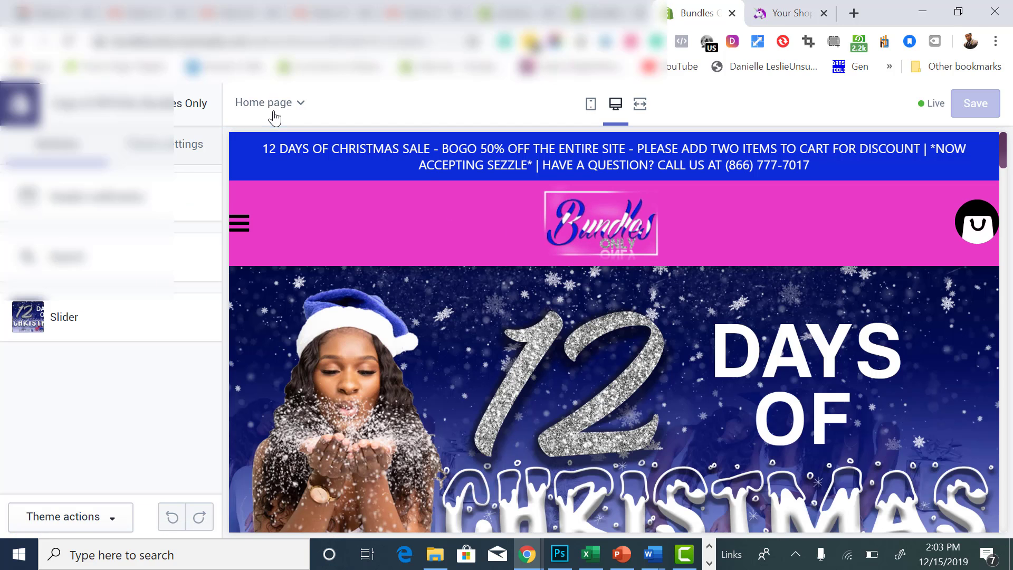
{"action": "left_click", "coordinate": [274, 111]}
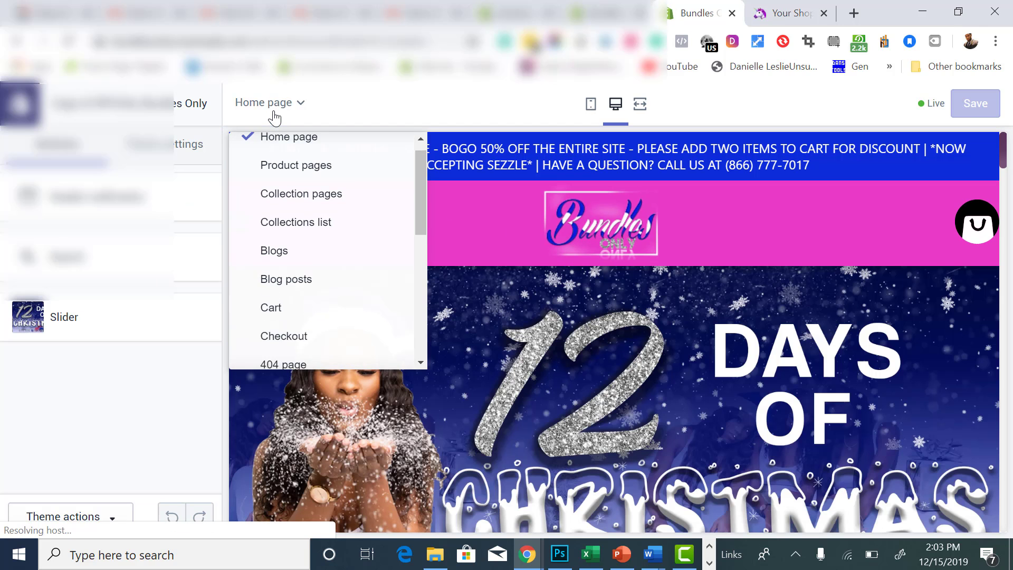
{"action": "scroll", "coordinate": [297, 305], "scroll_direction": "down", "scroll_amount": 1}
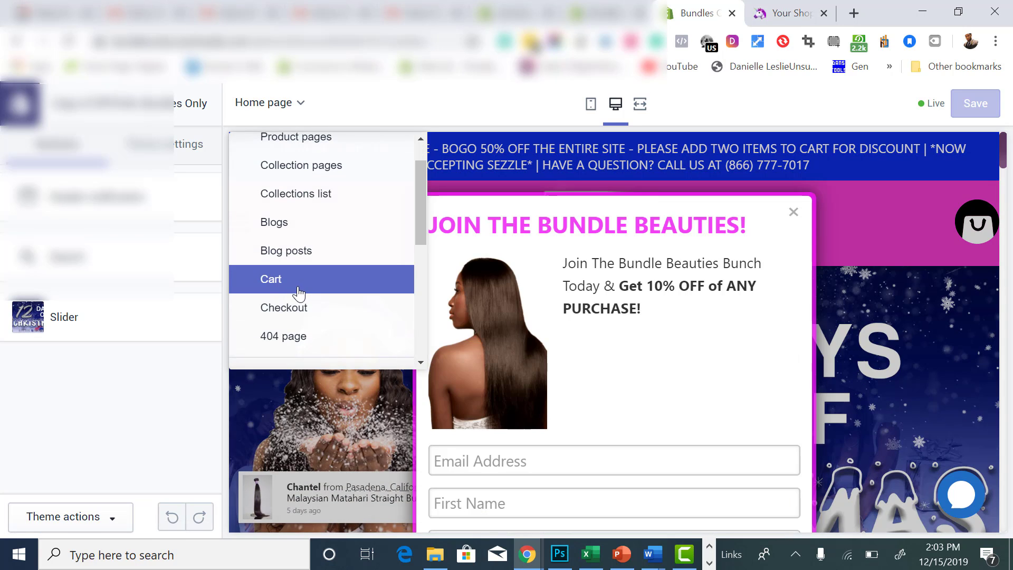
{"action": "left_click", "coordinate": [299, 279]}
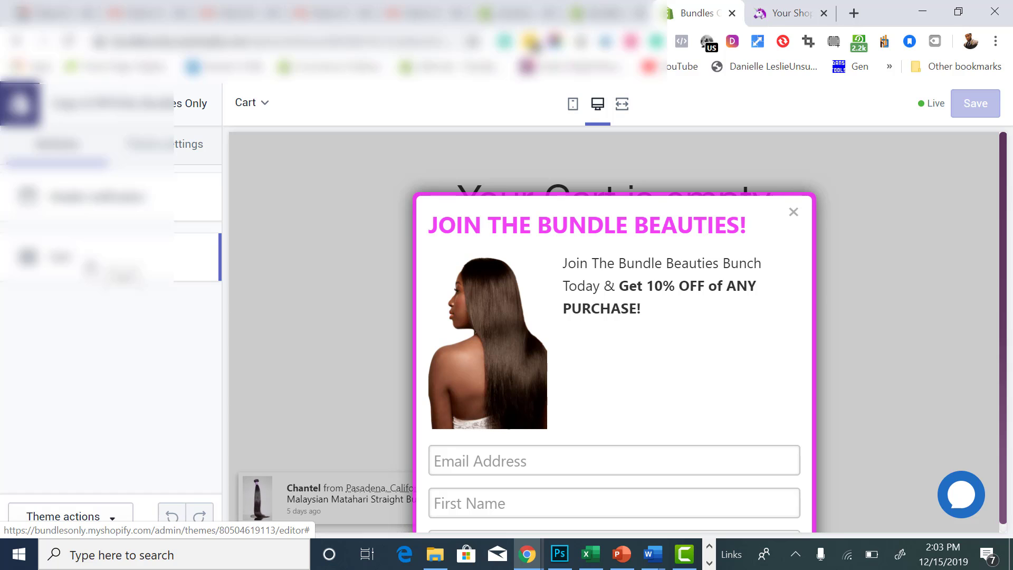
Open the Cart section's settings and add an upsell content block.
{"action": "left_click", "coordinate": [95, 197]}
{"action": "scroll", "coordinate": [105, 317], "scroll_direction": "down", "scroll_amount": 5}
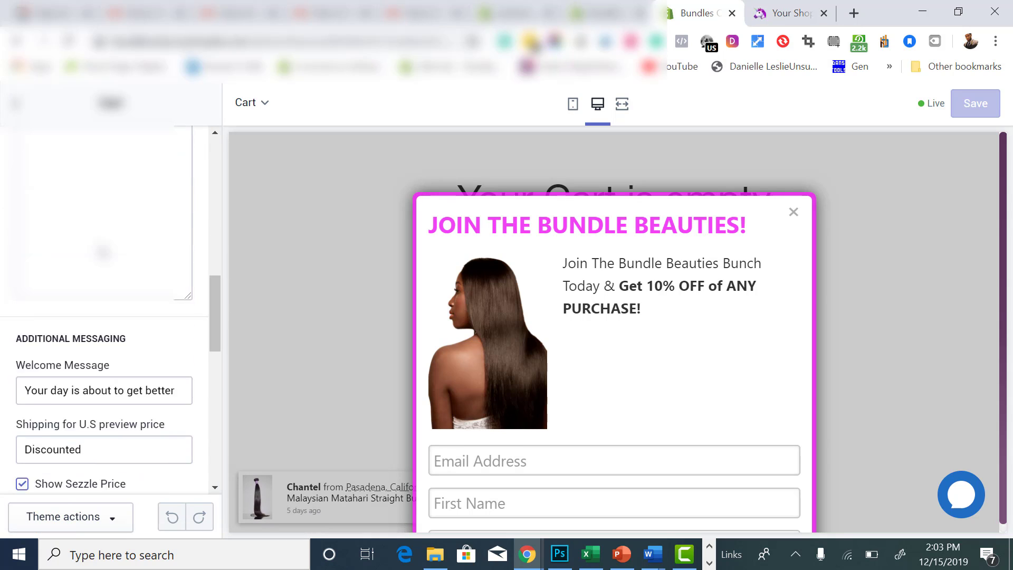
{"action": "scroll", "coordinate": [103, 253], "scroll_direction": "down", "scroll_amount": 8}
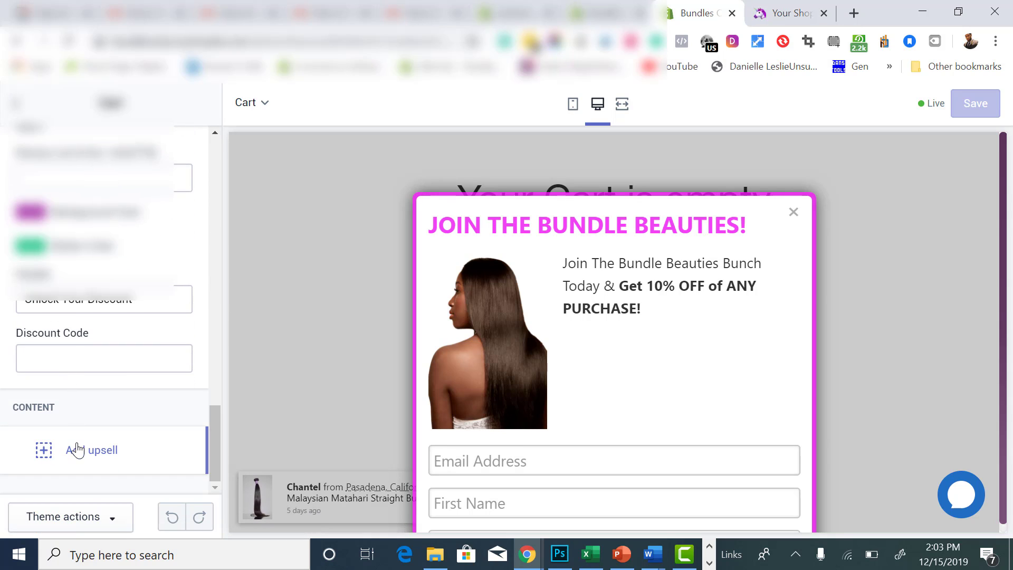
{"action": "left_click", "coordinate": [77, 450]}
{"action": "scroll", "coordinate": [79, 444], "scroll_direction": "down", "scroll_amount": 5}
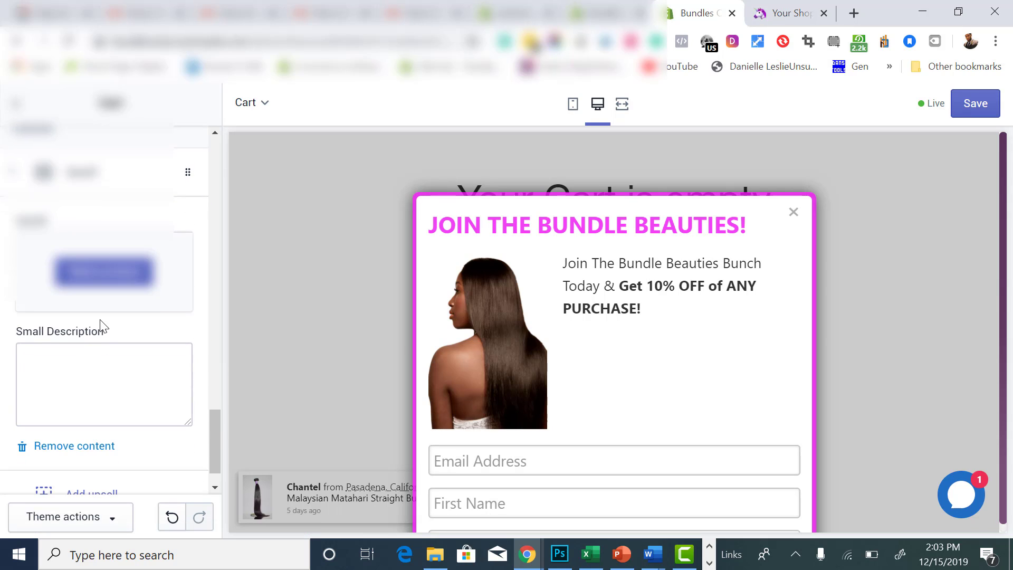
Assign Big Mama Furbaby Slides as the product of the new upsell block.
{"action": "left_click", "coordinate": [94, 272]}
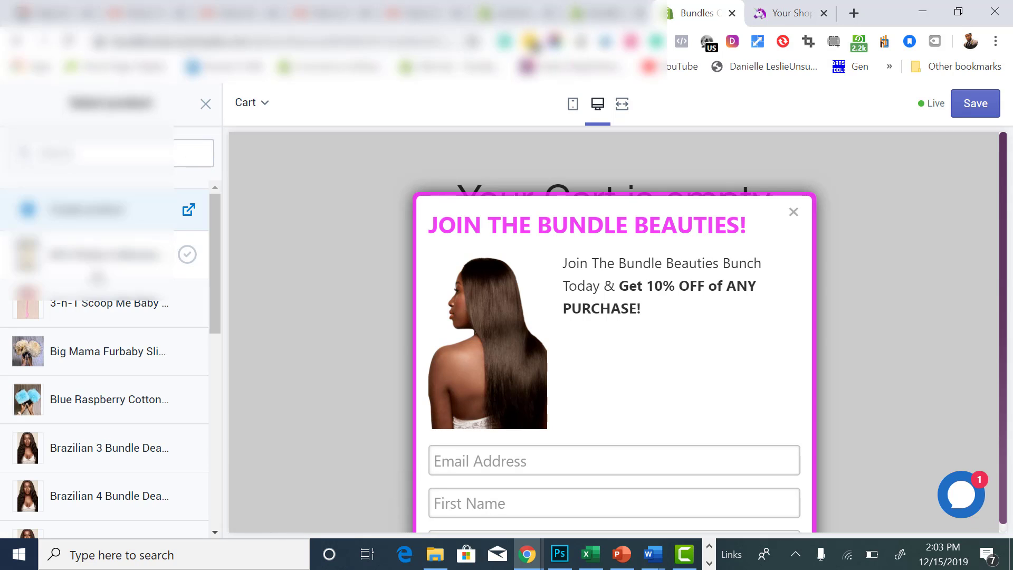
{"action": "scroll", "coordinate": [101, 304], "scroll_direction": "down", "scroll_amount": 3}
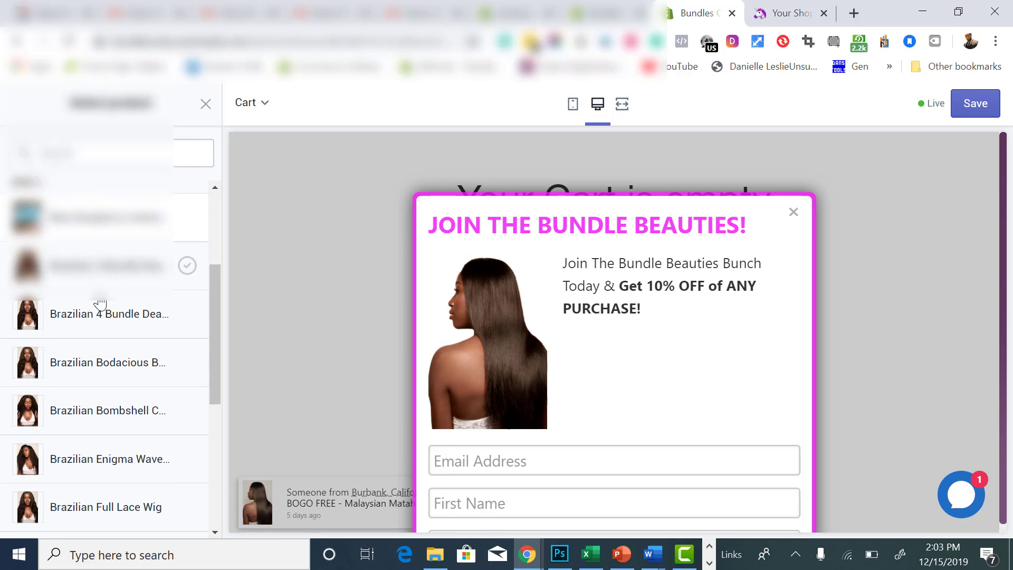
{"action": "scroll", "coordinate": [99, 303], "scroll_direction": "down", "scroll_amount": 5}
{"action": "scroll", "coordinate": [99, 303], "scroll_direction": "up", "scroll_amount": 5}
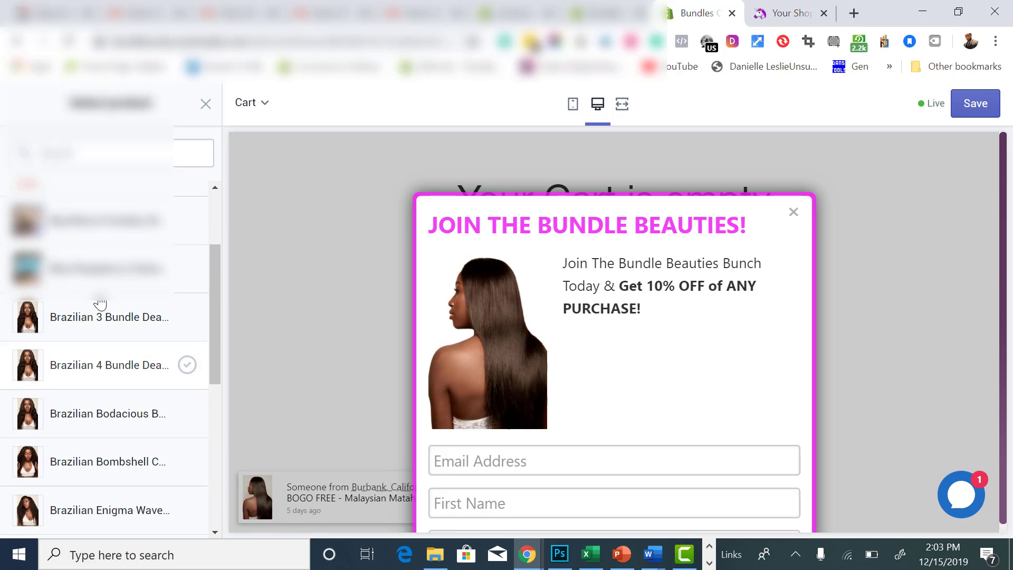
{"action": "left_click", "coordinate": [85, 235]}
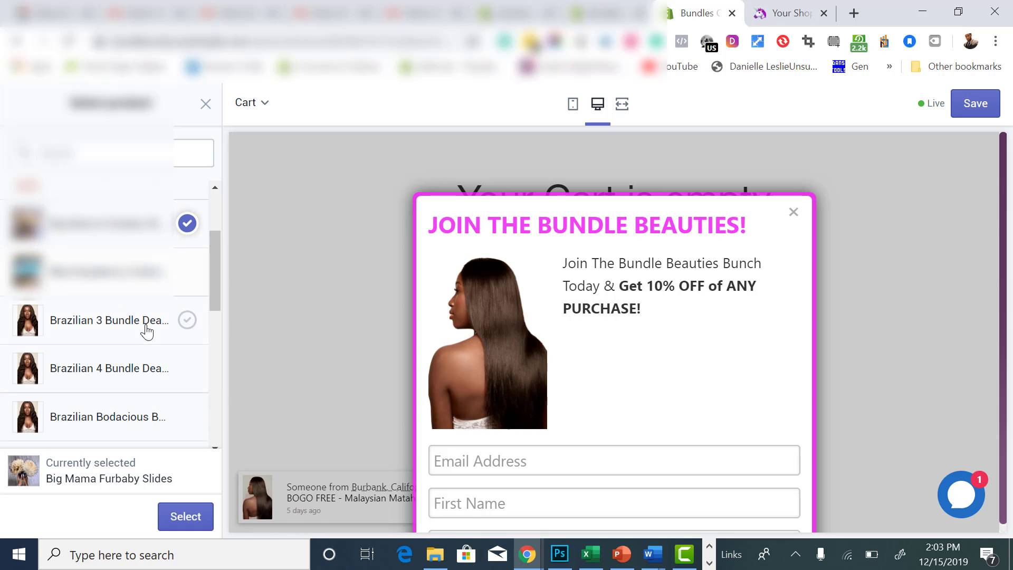
{"action": "left_click", "coordinate": [178, 516]}
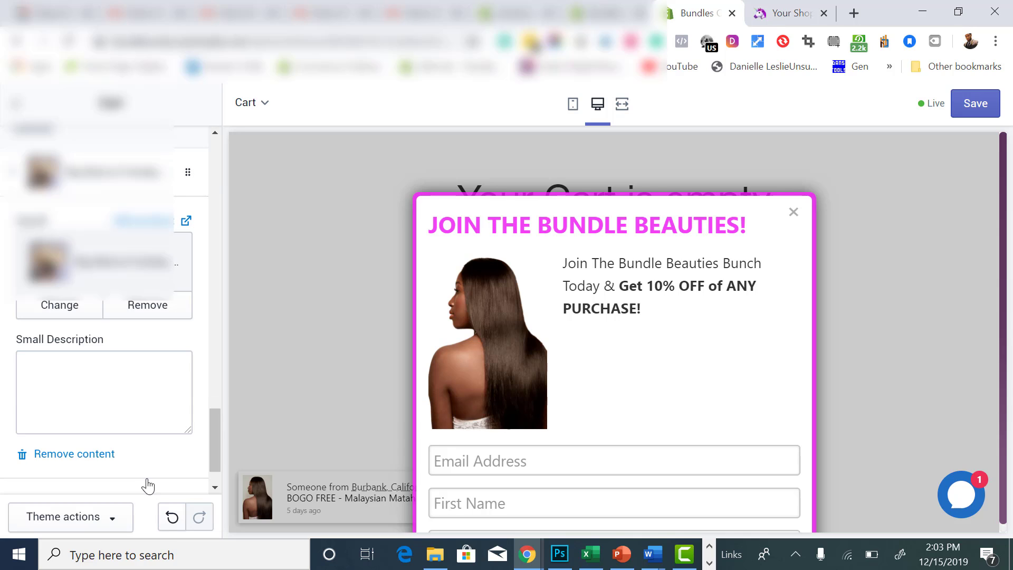
{"action": "scroll", "coordinate": [104, 389], "scroll_direction": "down", "scroll_amount": 1}
{"action": "left_click", "coordinate": [103, 376]}
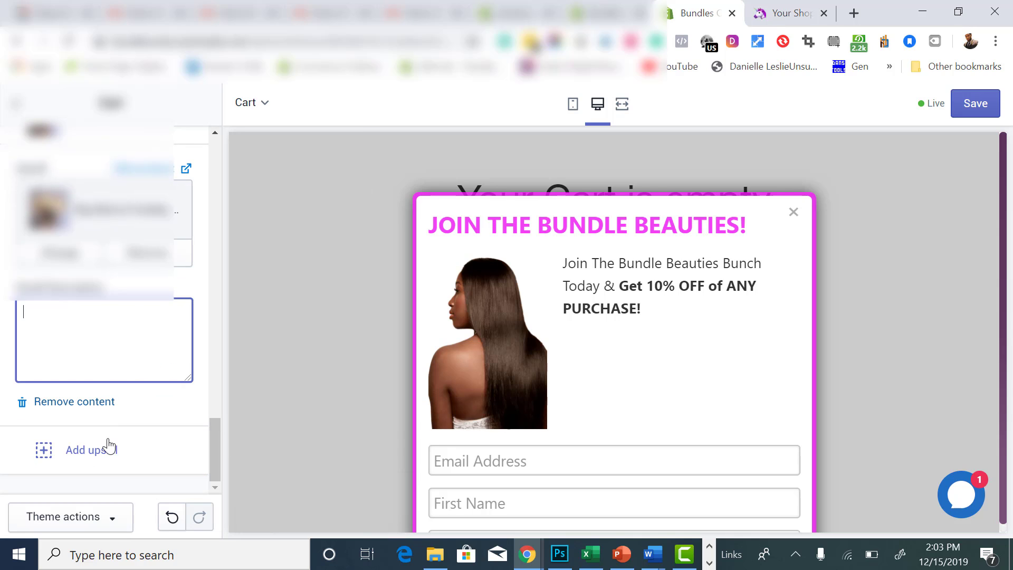
Add a second upsell block and assign the Hairpunzels Hair Growth Serum product to it.
{"action": "left_click", "coordinate": [86, 447]}
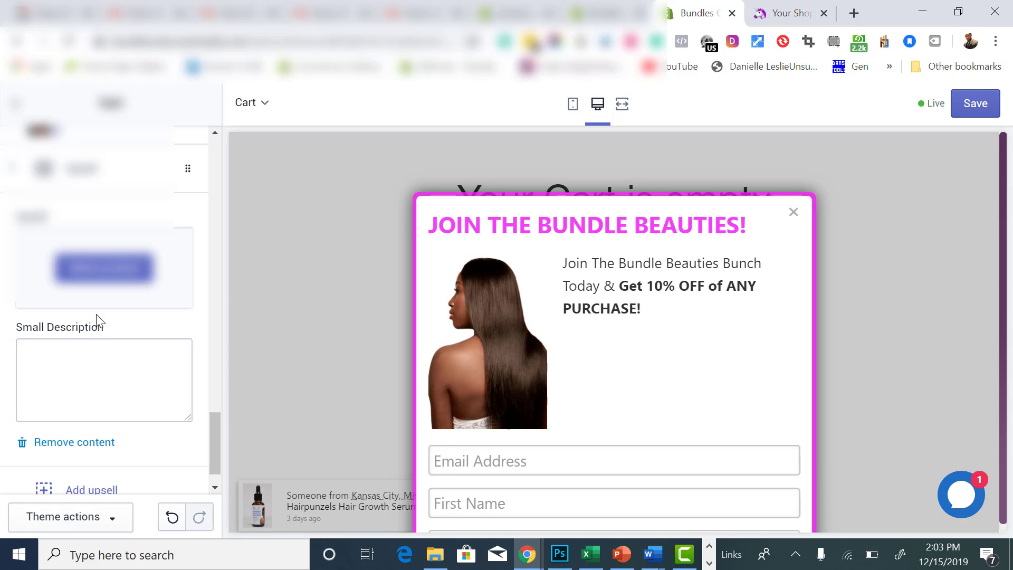
{"action": "left_click", "coordinate": [94, 272]}
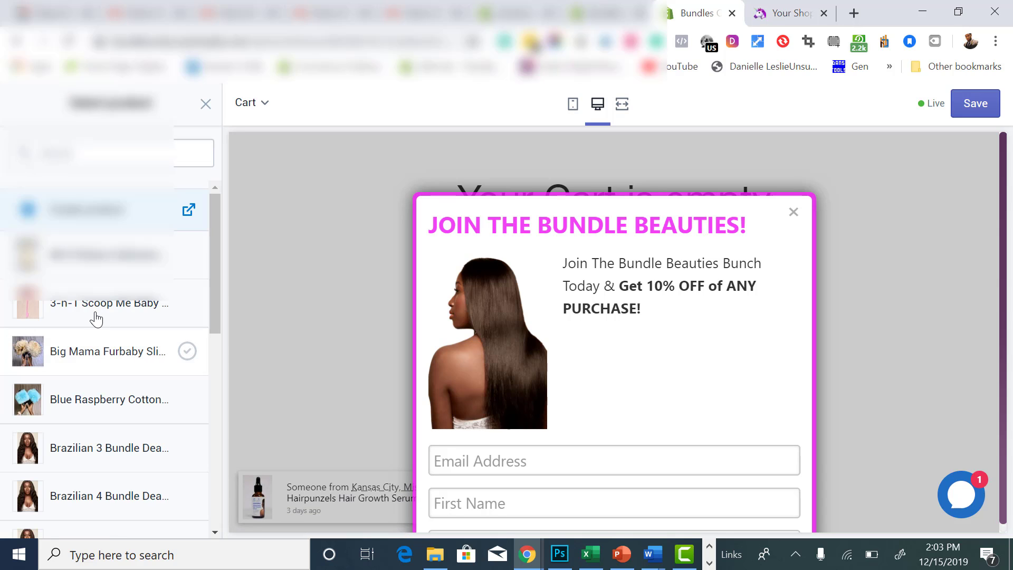
{"action": "scroll", "coordinate": [96, 319], "scroll_direction": "down", "scroll_amount": 10}
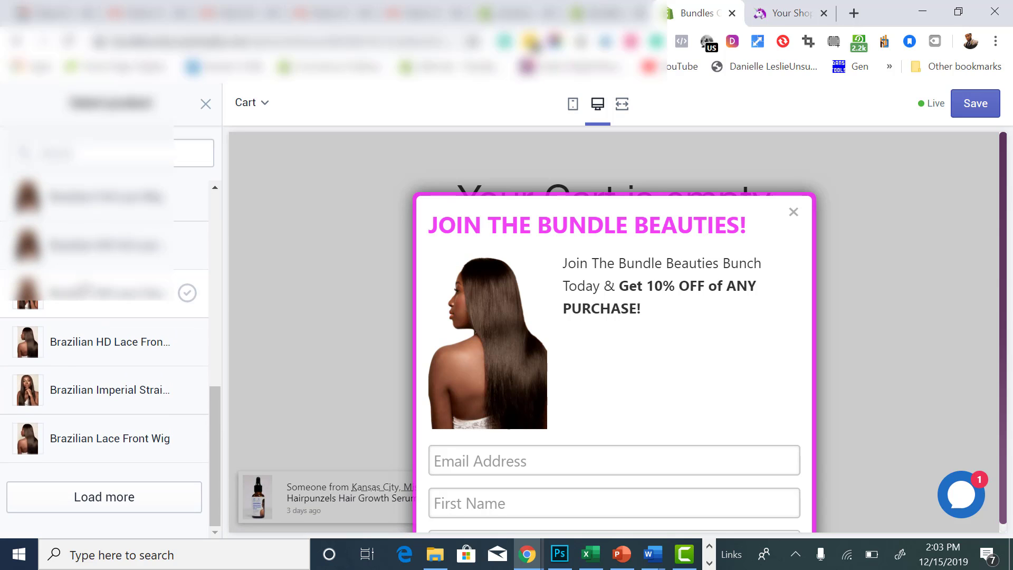
{"action": "left_click", "coordinate": [82, 483]}
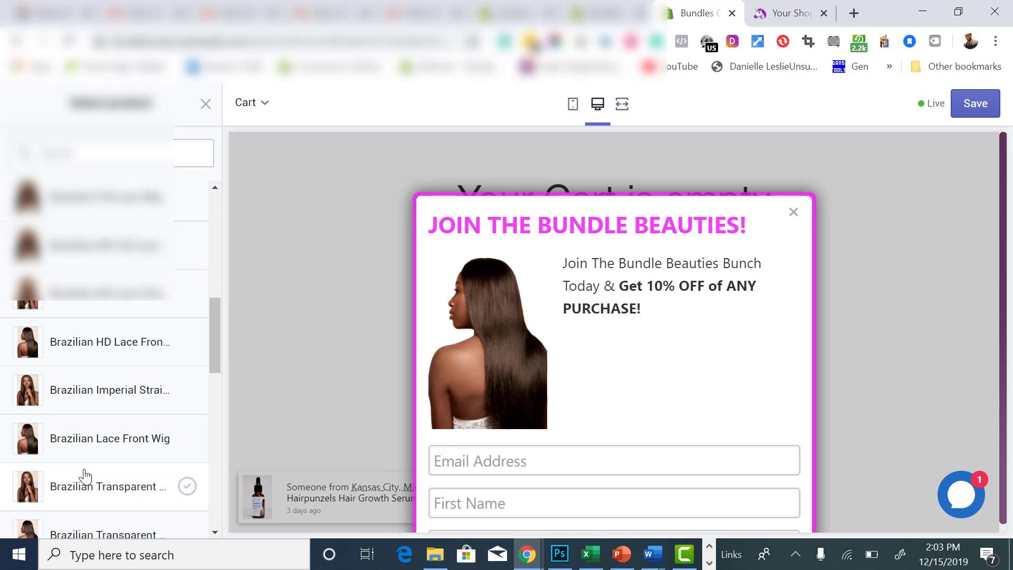
{"action": "scroll", "coordinate": [84, 475], "scroll_direction": "down", "scroll_amount": 3}
{"action": "scroll", "coordinate": [84, 474], "scroll_direction": "down", "scroll_amount": 9}
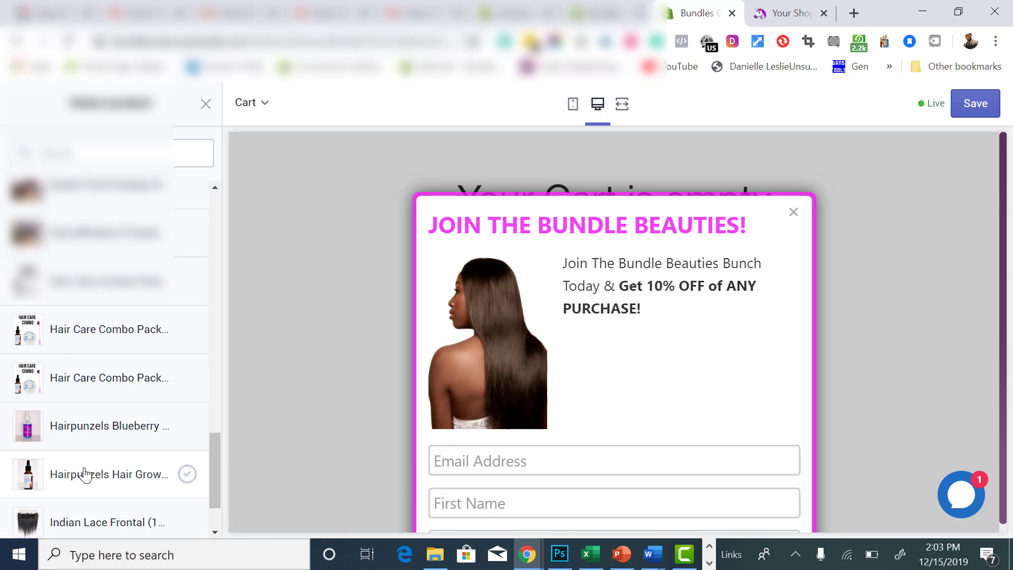
{"action": "left_click", "coordinate": [87, 468]}
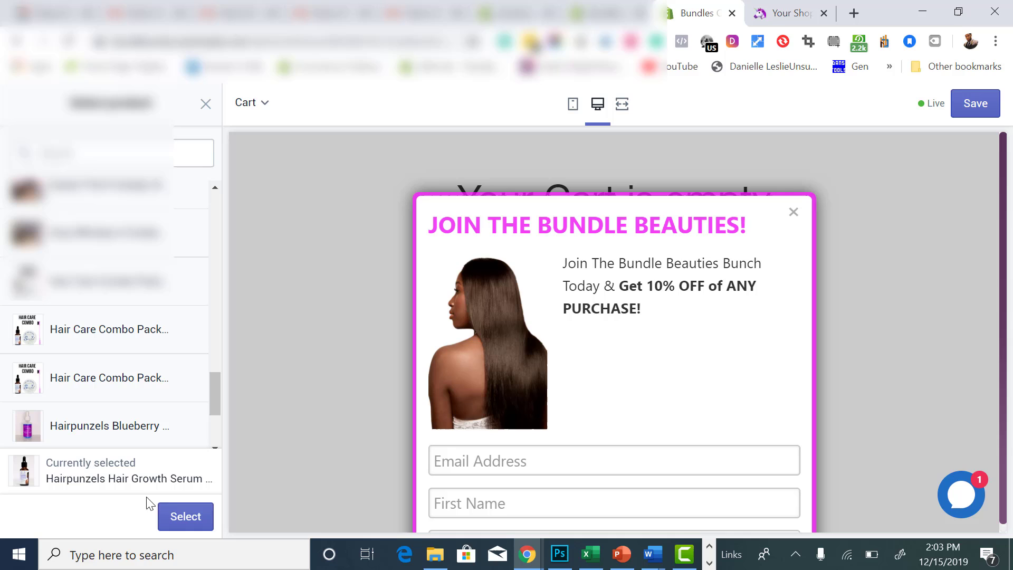
{"action": "left_click", "coordinate": [179, 517]}
{"action": "left_click", "coordinate": [150, 402]}
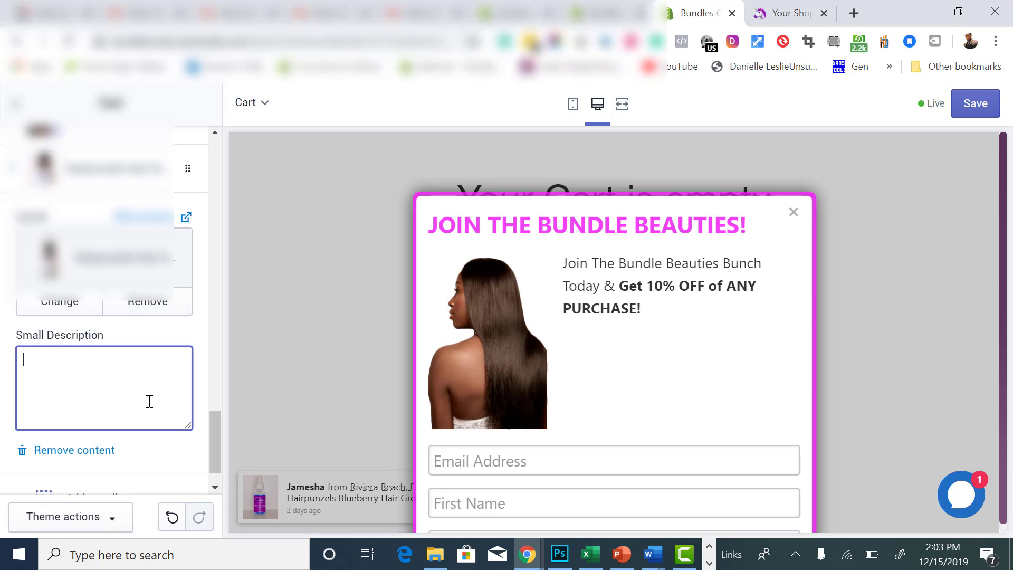
Save the theme changes and close the Join the Bundle Beauties popup in the cart preview.
{"action": "left_click", "coordinate": [972, 105]}
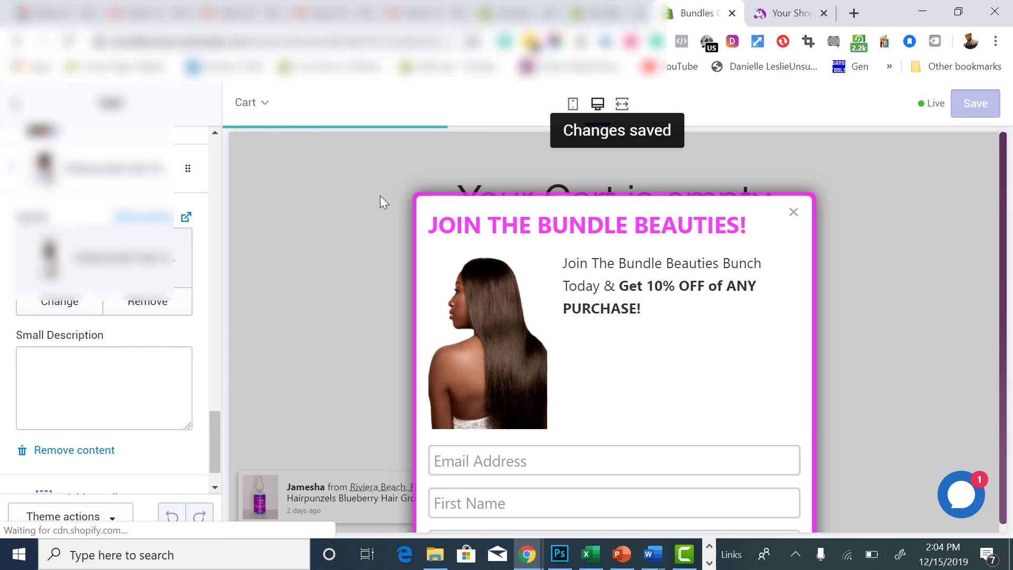
{"action": "left_click", "coordinate": [793, 216]}
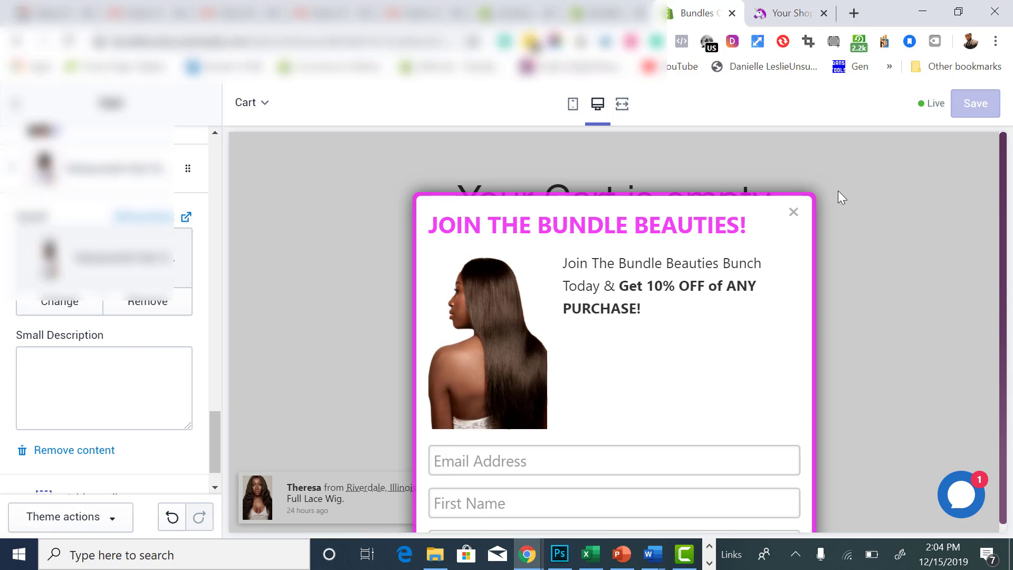
{"action": "left_click", "coordinate": [793, 212]}
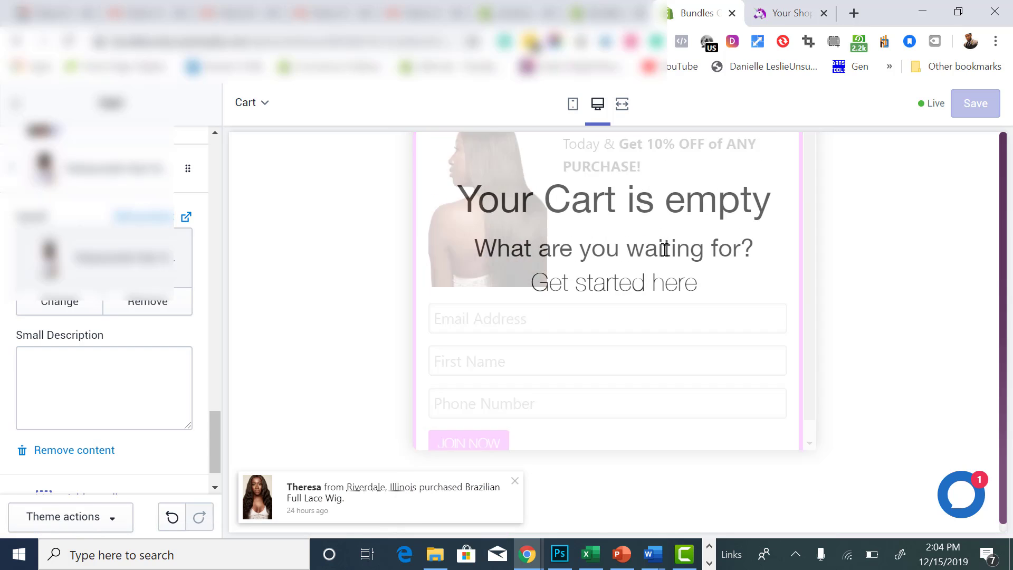
Leave the empty cart through its get-started link and open the Brazilian Enigma Wave Bundle product page in the preview.
{"action": "left_click", "coordinate": [552, 301]}
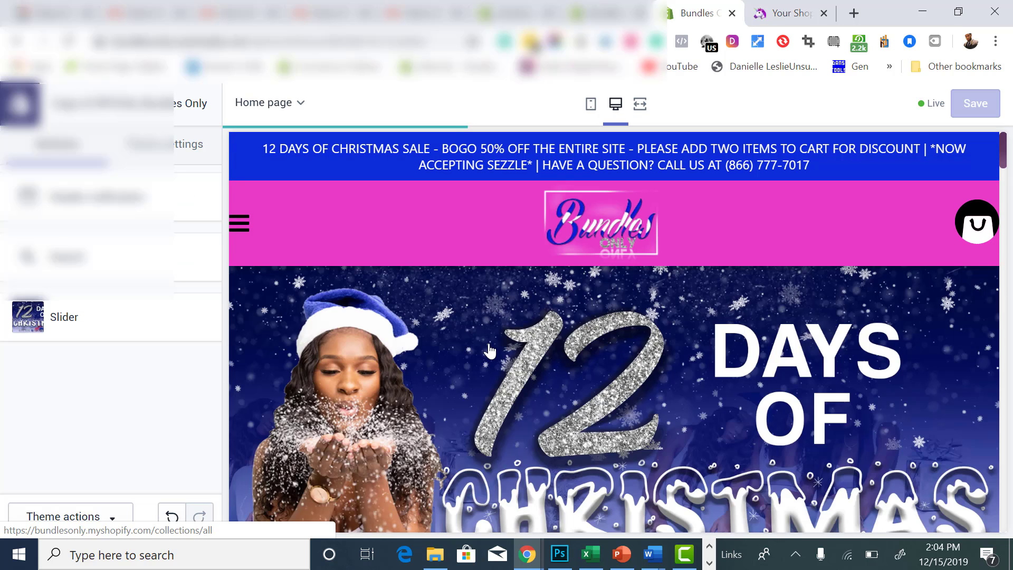
{"action": "scroll", "coordinate": [489, 350], "scroll_direction": "down", "scroll_amount": 15}
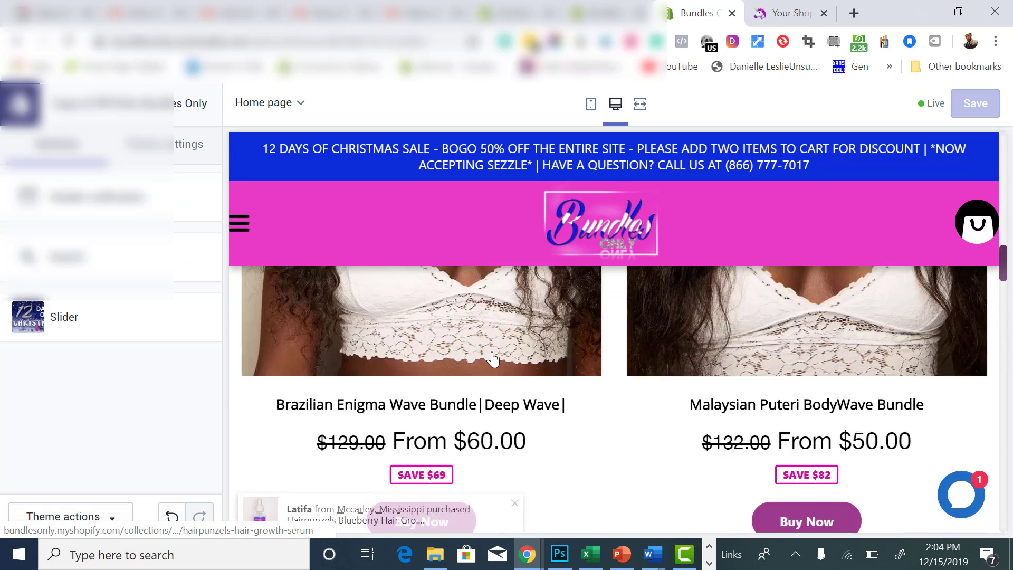
{"action": "scroll", "coordinate": [493, 359], "scroll_direction": "down", "scroll_amount": 5}
{"action": "scroll", "coordinate": [490, 351], "scroll_direction": "up", "scroll_amount": 5}
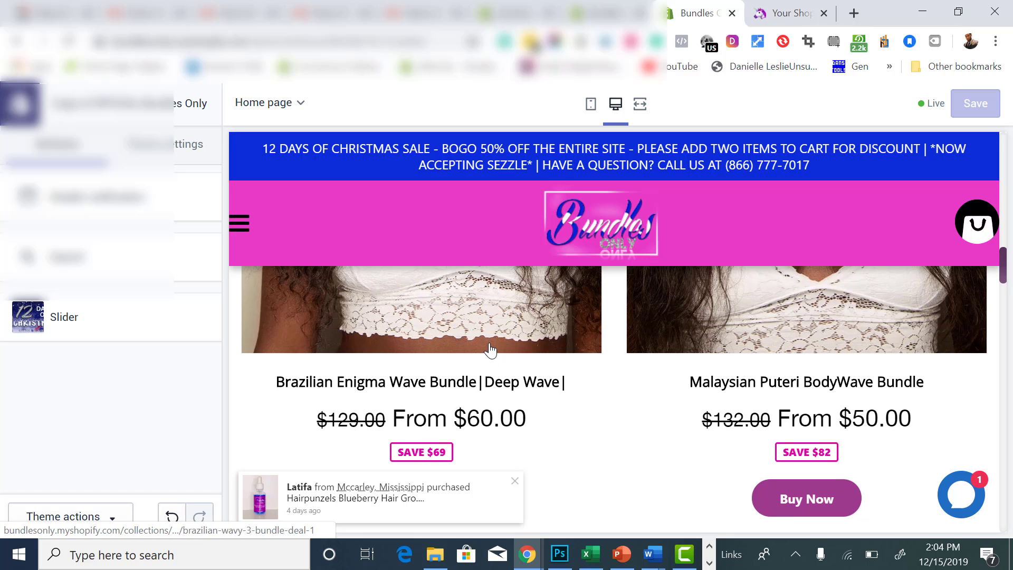
{"action": "left_click", "coordinate": [490, 350]}
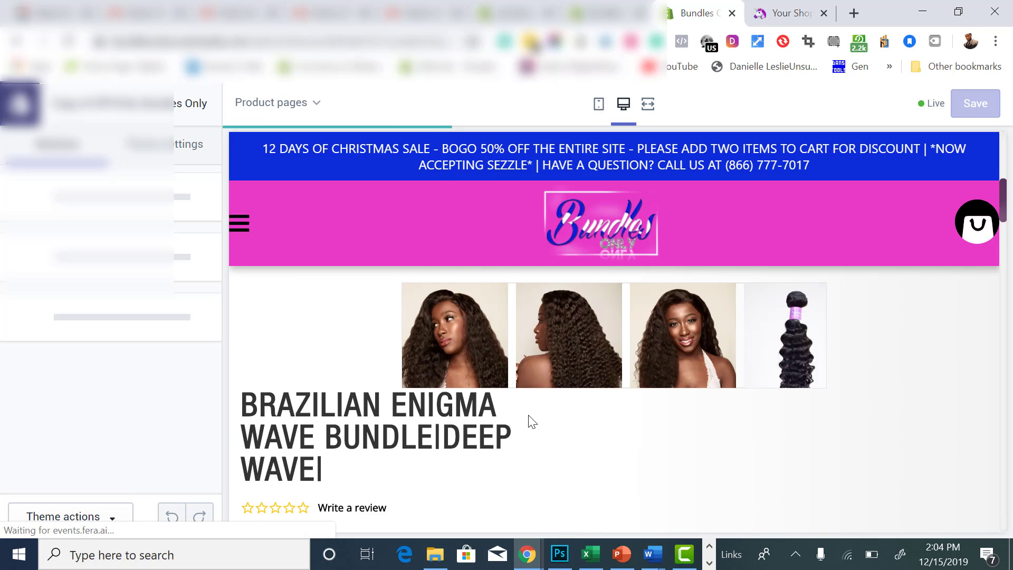
Choose the 12 and 14 inch lengths for the Brazilian Enigma Wave Bundle.
{"action": "scroll", "coordinate": [530, 440], "scroll_direction": "down", "scroll_amount": 6}
{"action": "right_click", "coordinate": [529, 436]}
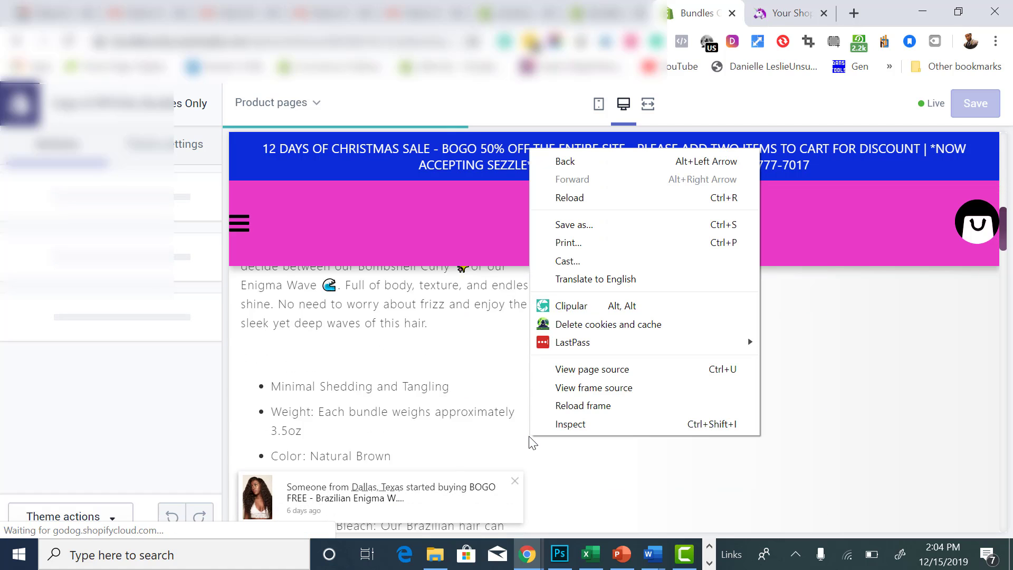
{"action": "left_click", "coordinate": [468, 369]}
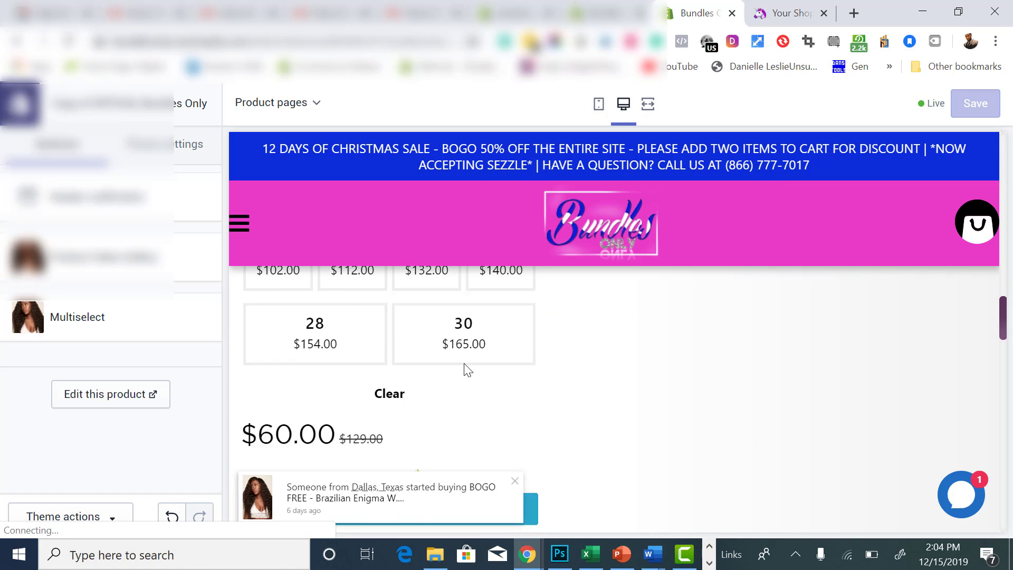
{"action": "scroll", "coordinate": [454, 348], "scroll_direction": "up", "scroll_amount": 3}
{"action": "left_click", "coordinate": [271, 373]}
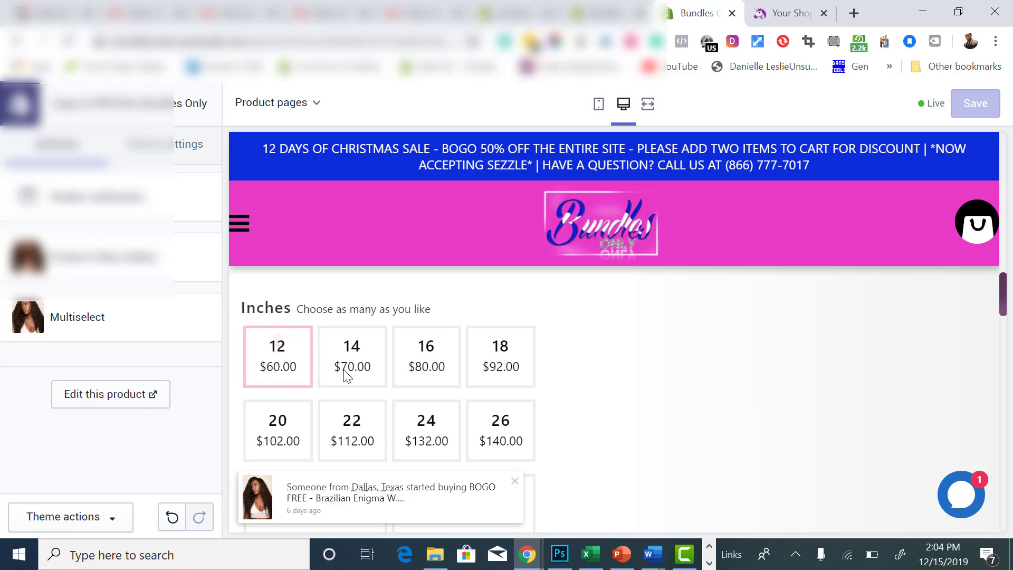
{"action": "left_click", "coordinate": [345, 376]}
{"action": "scroll", "coordinate": [443, 366], "scroll_direction": "down", "scroll_amount": 5}
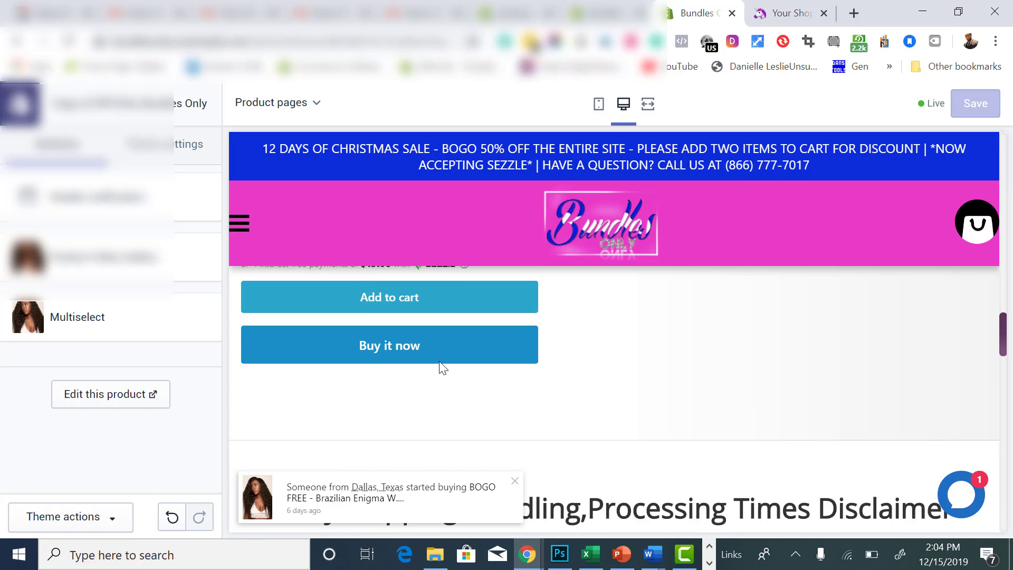
Add the configured Brazilian Enigma Wave Bundle to the cart and check the Frequently bought together upsells on the cart page.
{"action": "scroll", "coordinate": [438, 386], "scroll_direction": "up", "scroll_amount": 3}
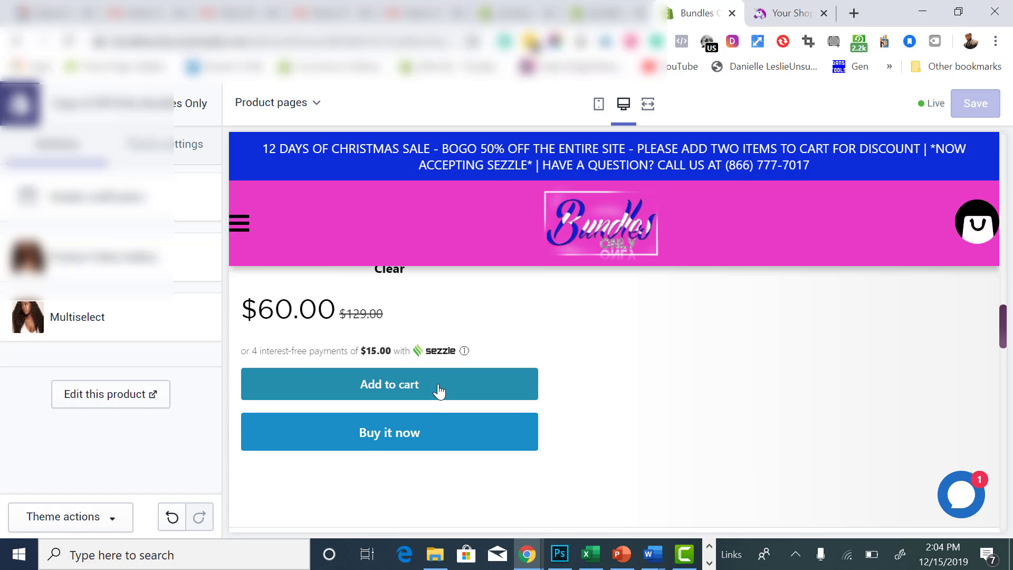
{"action": "left_click", "coordinate": [438, 391]}
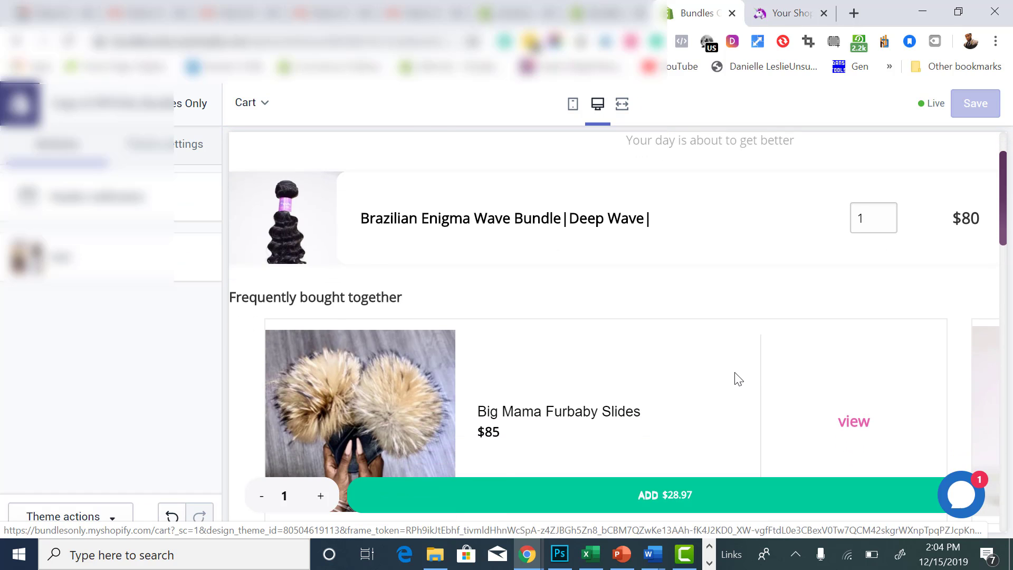
{"action": "scroll", "coordinate": [738, 379], "scroll_direction": "up", "scroll_amount": 2}
{"action": "scroll", "coordinate": [635, 306], "scroll_direction": "down", "scroll_amount": 5}
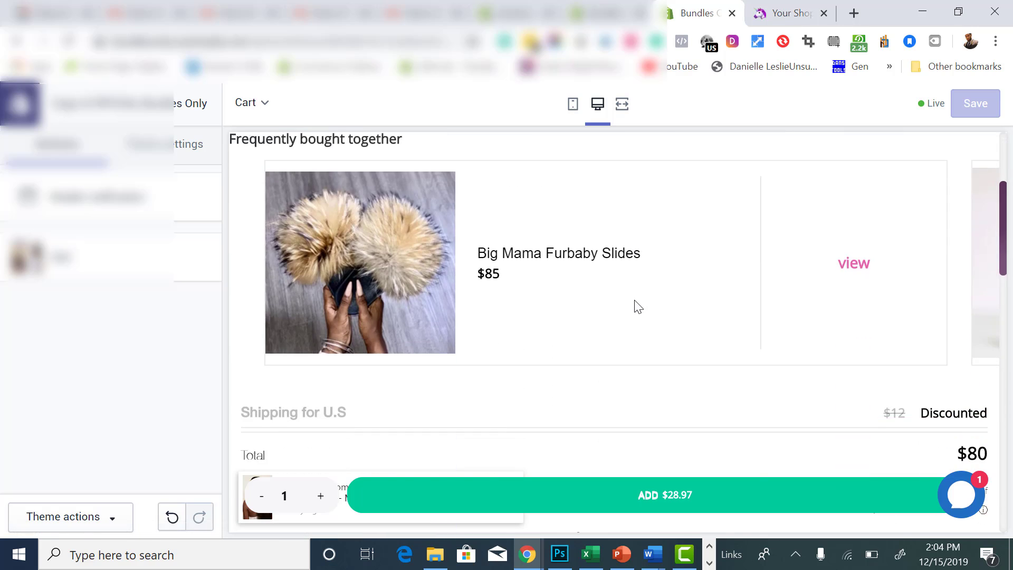
{"action": "scroll", "coordinate": [635, 306], "scroll_direction": "up", "scroll_amount": 1}
{"action": "scroll", "coordinate": [660, 317], "scroll_direction": "down", "scroll_amount": 1}
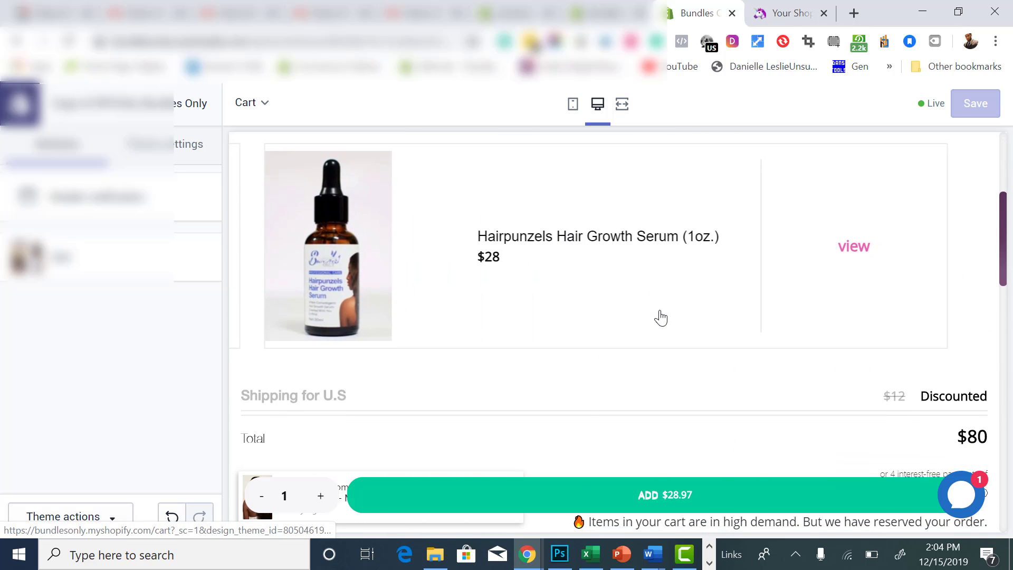
Review the cart's shipping and total section and continue to the checkout in the theme preview.
{"action": "scroll", "coordinate": [661, 317], "scroll_direction": "down", "scroll_amount": 3}
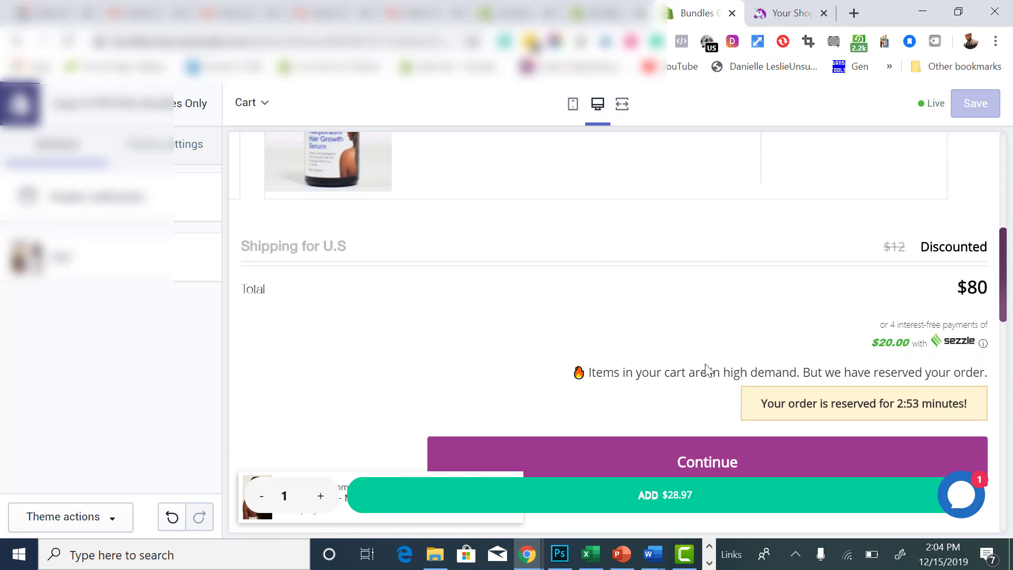
{"action": "scroll", "coordinate": [792, 408], "scroll_direction": "down", "scroll_amount": 1}
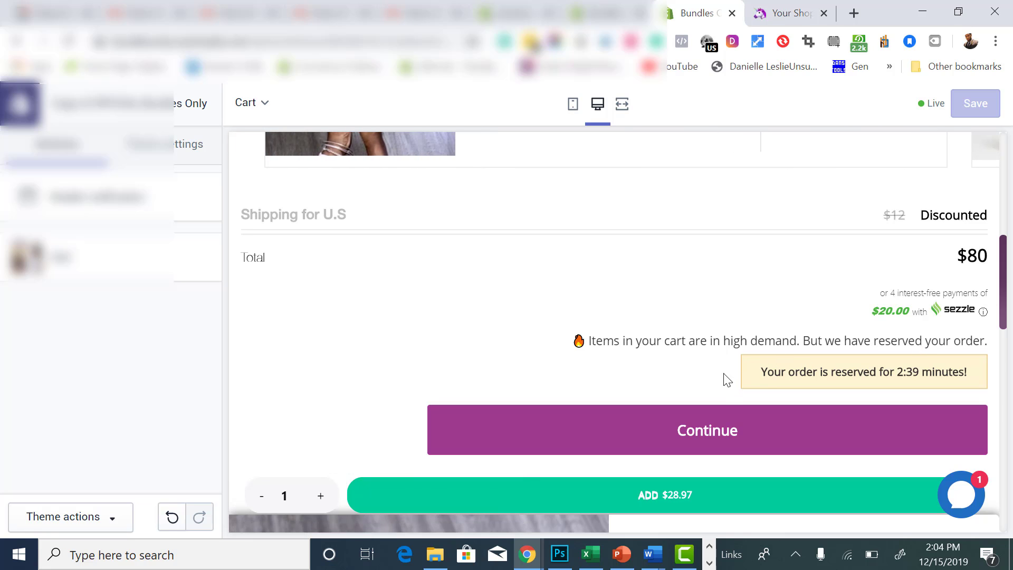
{"action": "left_click", "coordinate": [711, 420]}
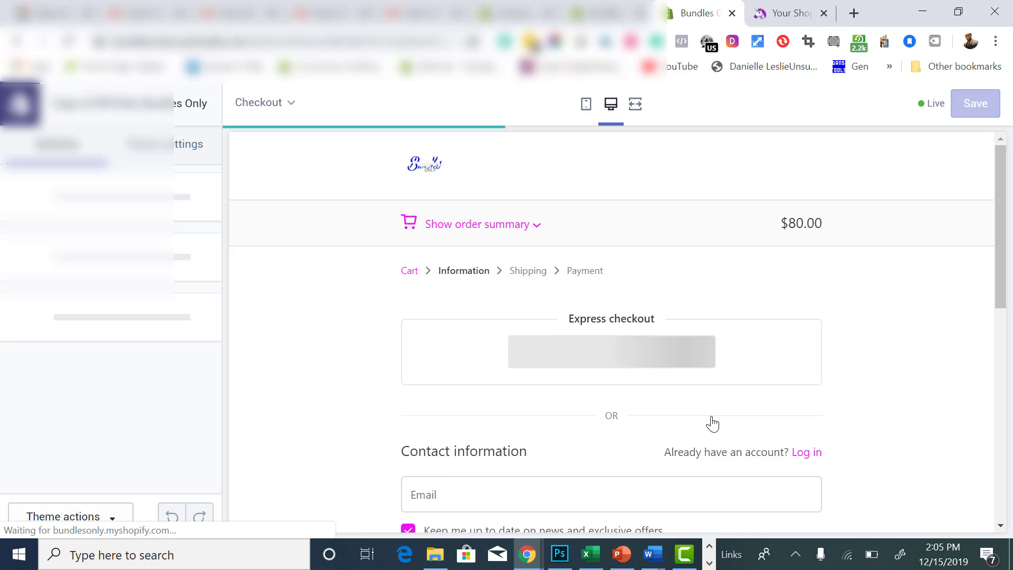
Examine the checkout page's express checkout, contact information and shipping address sections from start to end.
{"action": "scroll", "coordinate": [712, 424], "scroll_direction": "down", "scroll_amount": 3}
{"action": "scroll", "coordinate": [713, 424], "scroll_direction": "down", "scroll_amount": 8}
{"action": "scroll", "coordinate": [713, 424], "scroll_direction": "up", "scroll_amount": 10}
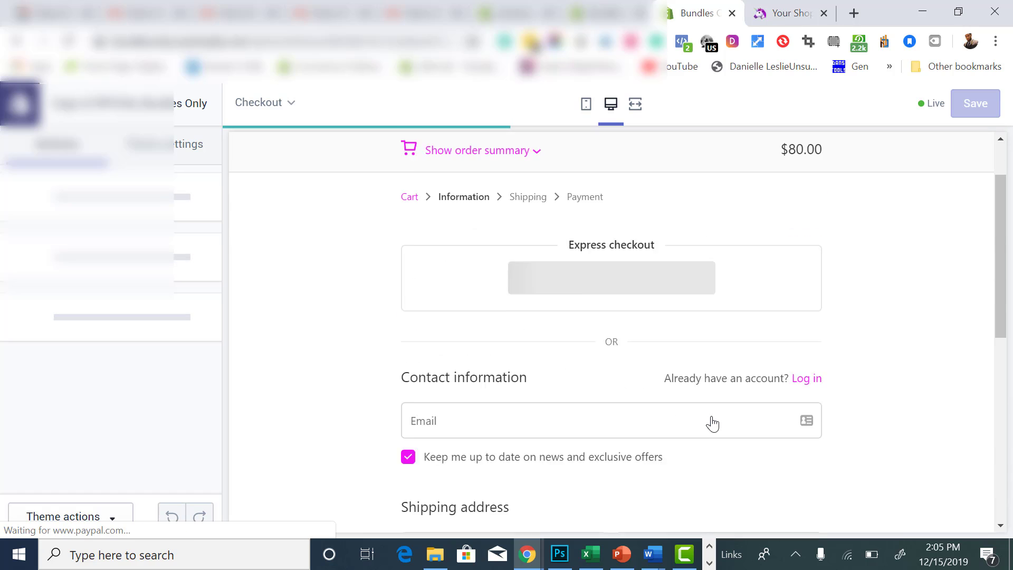
{"action": "scroll", "coordinate": [713, 424], "scroll_direction": "down", "scroll_amount": 10}
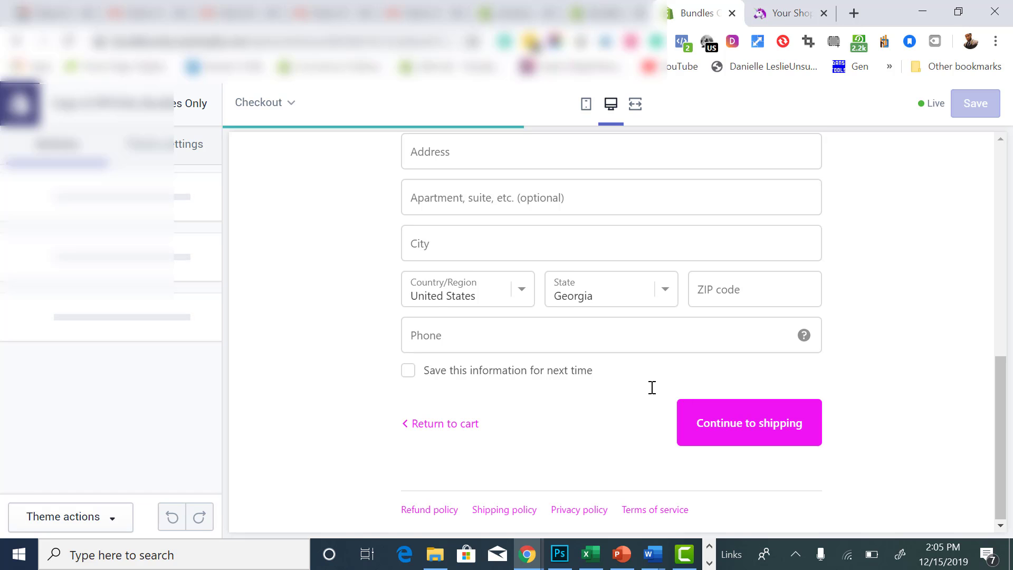
{"action": "scroll", "coordinate": [653, 387], "scroll_direction": "up", "scroll_amount": 7}
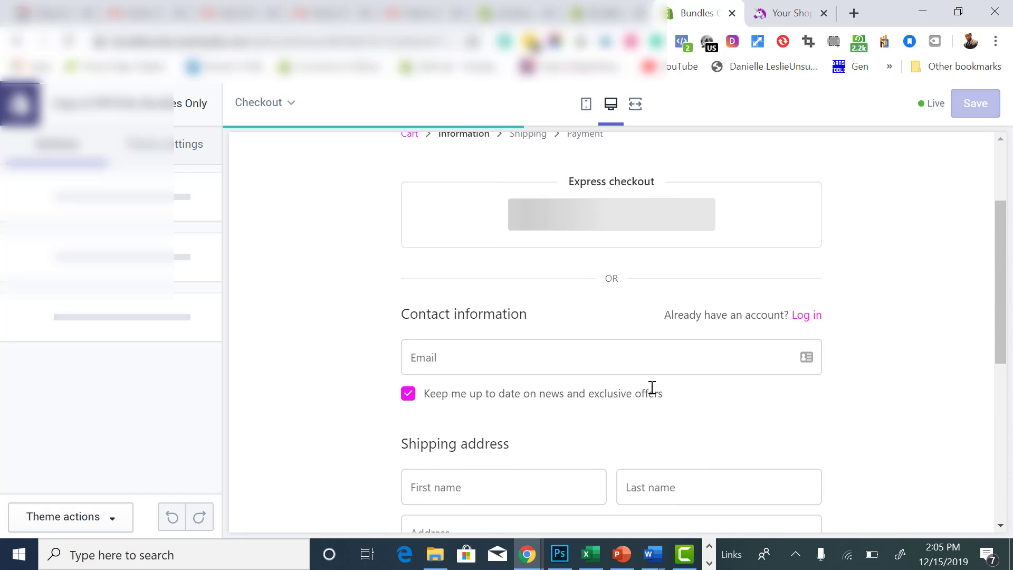
{"action": "scroll", "coordinate": [652, 387], "scroll_direction": "down", "scroll_amount": 7}
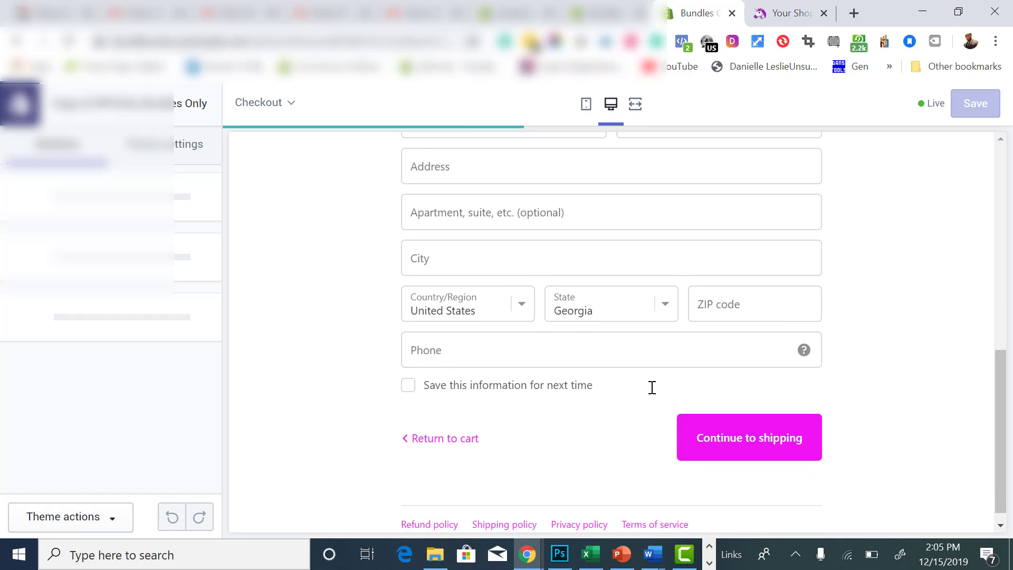
{"action": "scroll", "coordinate": [653, 387], "scroll_direction": "down", "scroll_amount": 1}
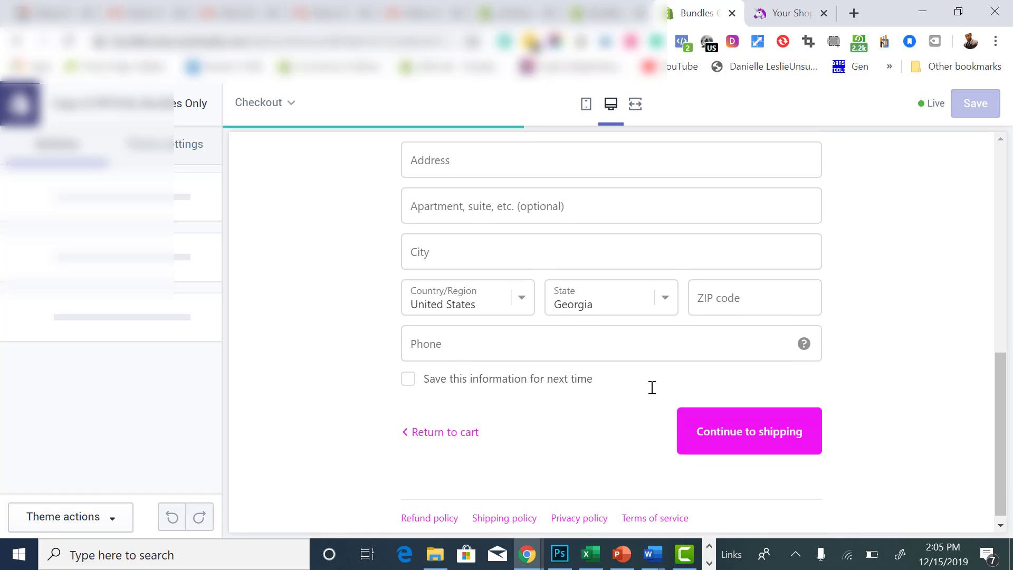
{"action": "scroll", "coordinate": [653, 387], "scroll_direction": "up", "scroll_amount": 7}
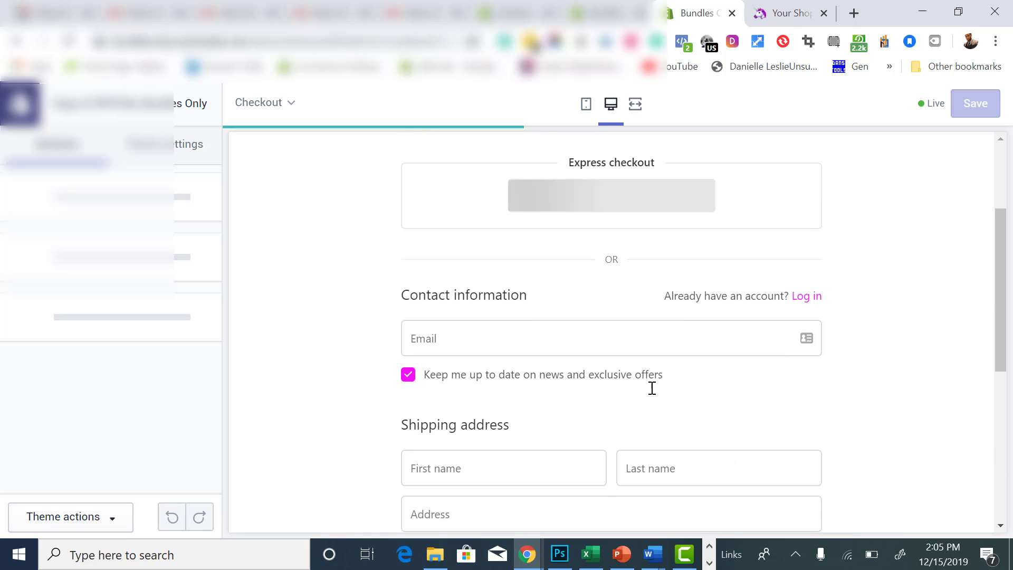
{"action": "scroll", "coordinate": [652, 387], "scroll_direction": "down", "scroll_amount": 7}
{"action": "scroll", "coordinate": [586, 380], "scroll_direction": "up", "scroll_amount": 9}
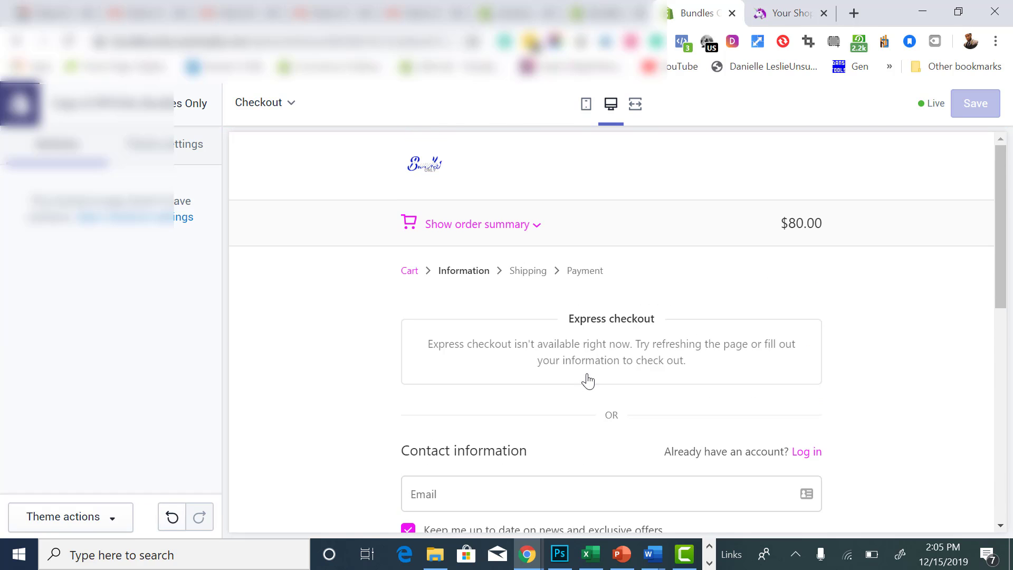
{"action": "scroll", "coordinate": [587, 380], "scroll_direction": "down", "scroll_amount": 9}
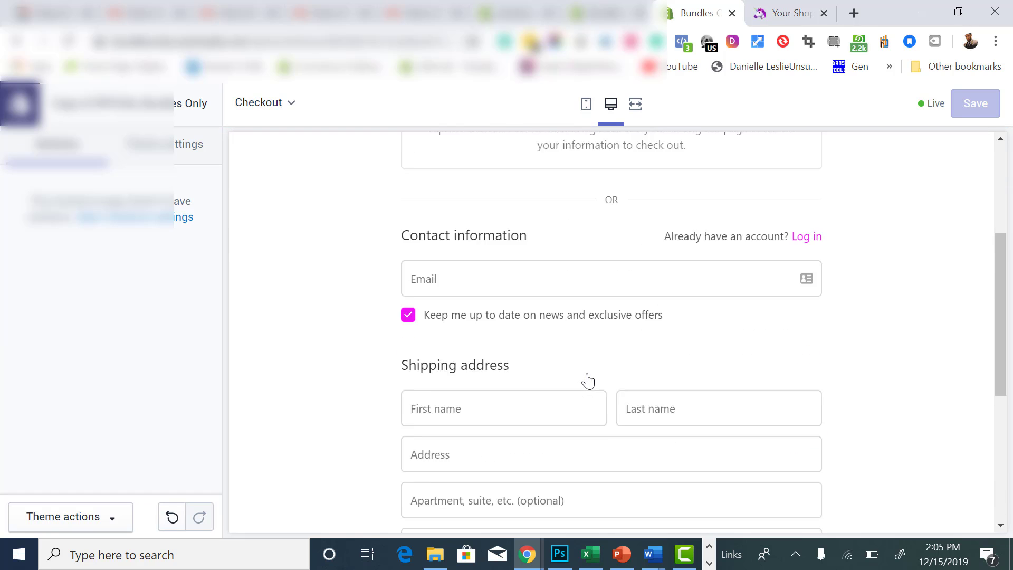
{"action": "left_click", "coordinate": [685, 554]}
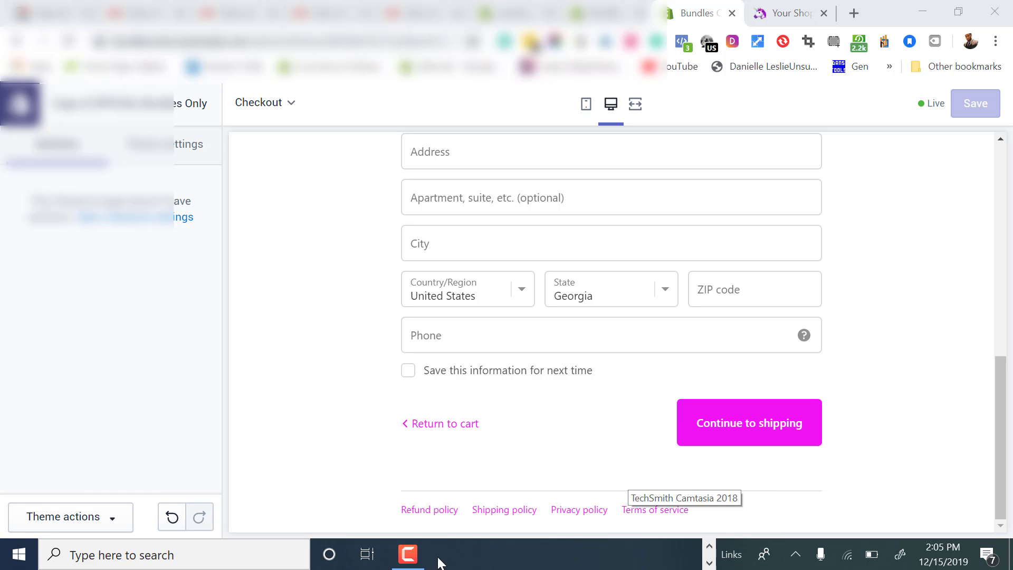